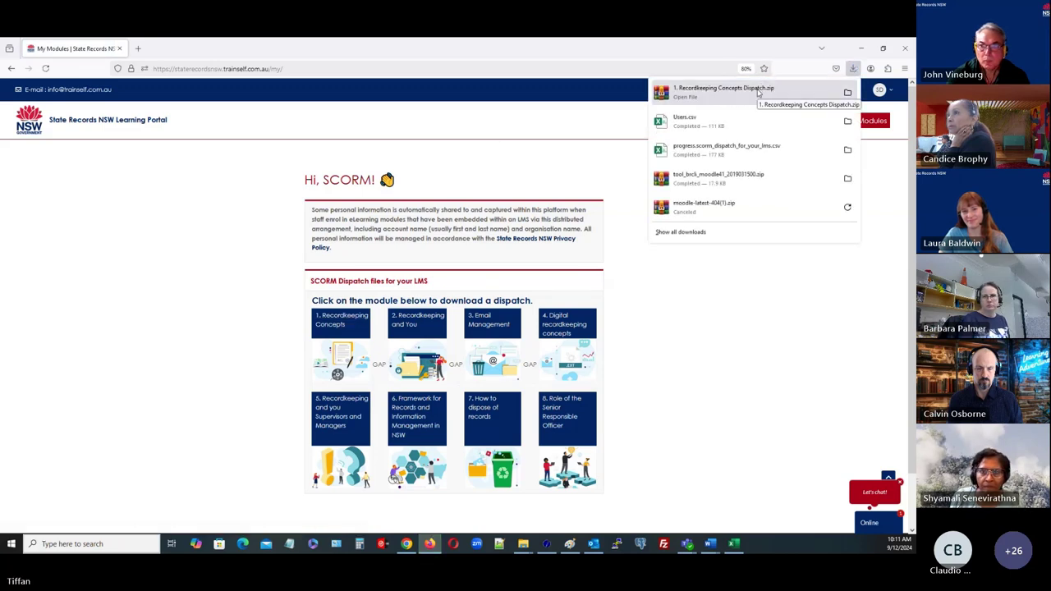
Step: Locate the downloaded Recordkeeping Concepts Dispatch zip in its folder, then bring up the Test SCORM course in a maximized Chrome window
click(848, 92)
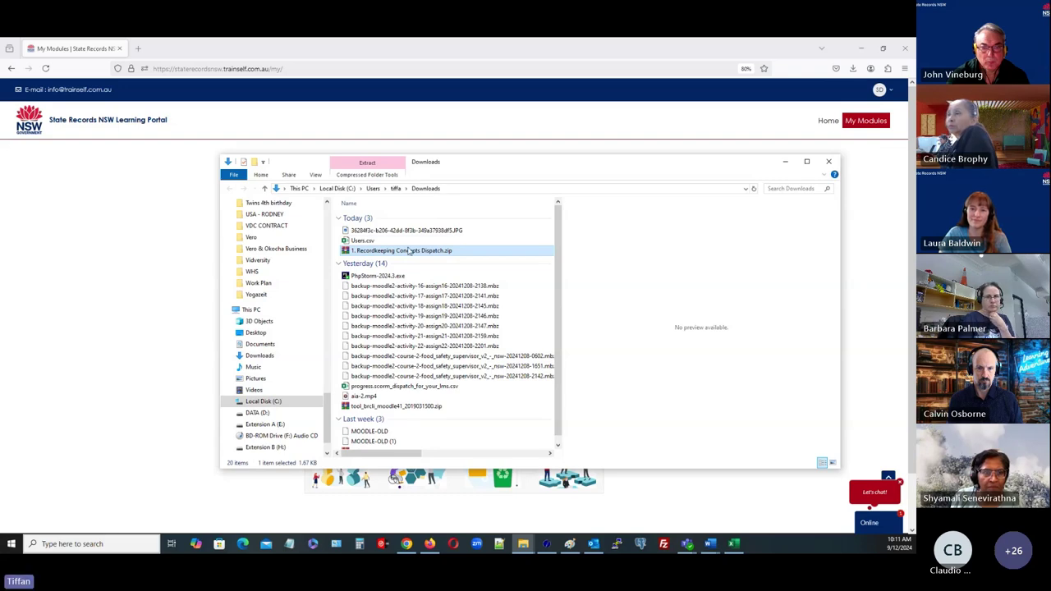
drag(502, 168, 0, 222)
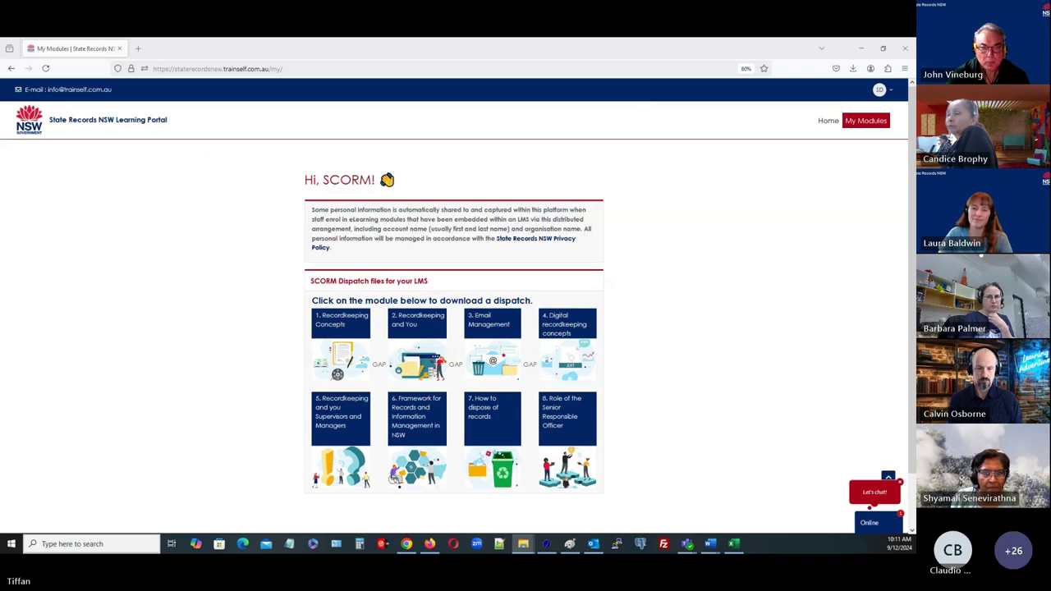
key(alt+Tab)
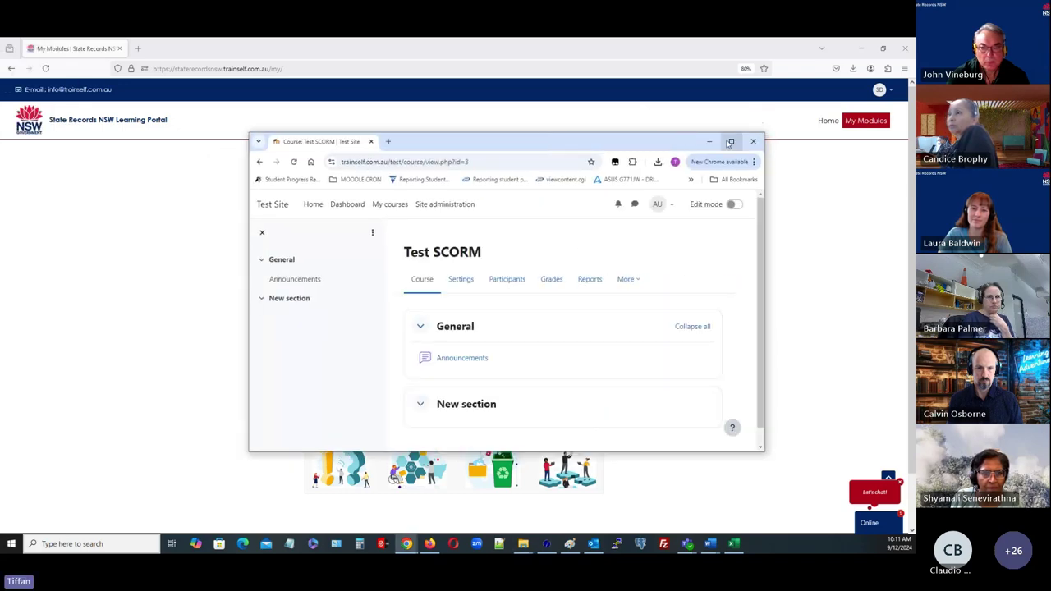
click(731, 141)
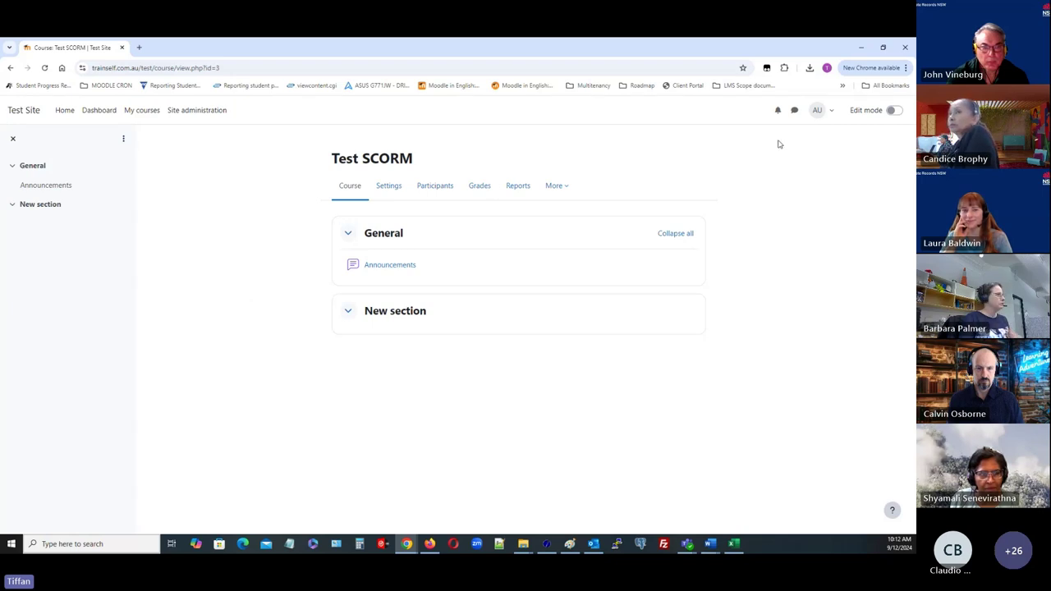
Step: Turn on edit mode and upload 1. Recordkeeping Concepts Dispatch.zip from the Downloads folder into New section as a SCORM package
click(893, 111)
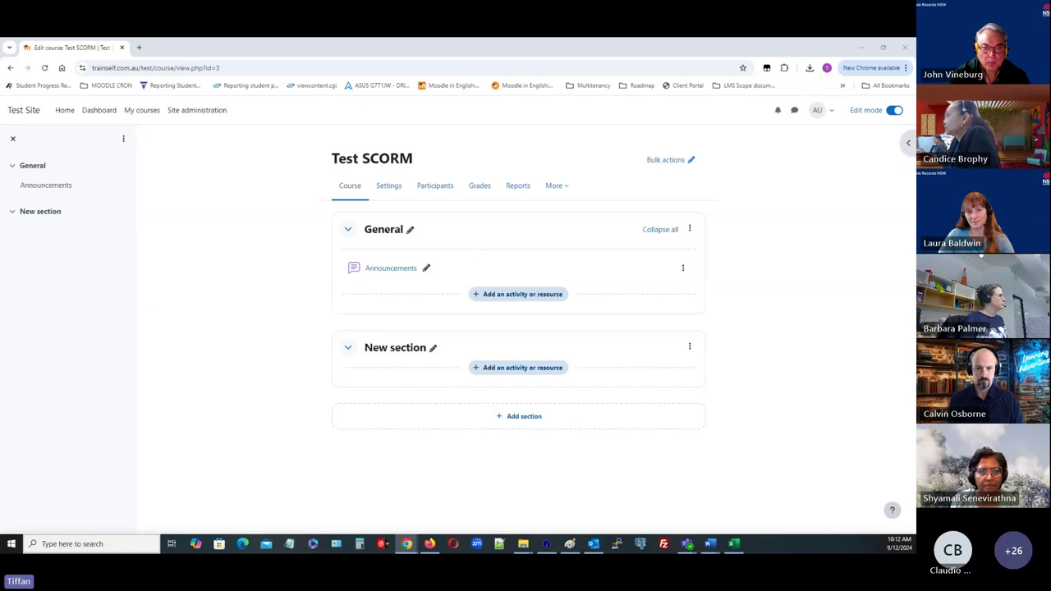
drag(0, 381, 446, 378)
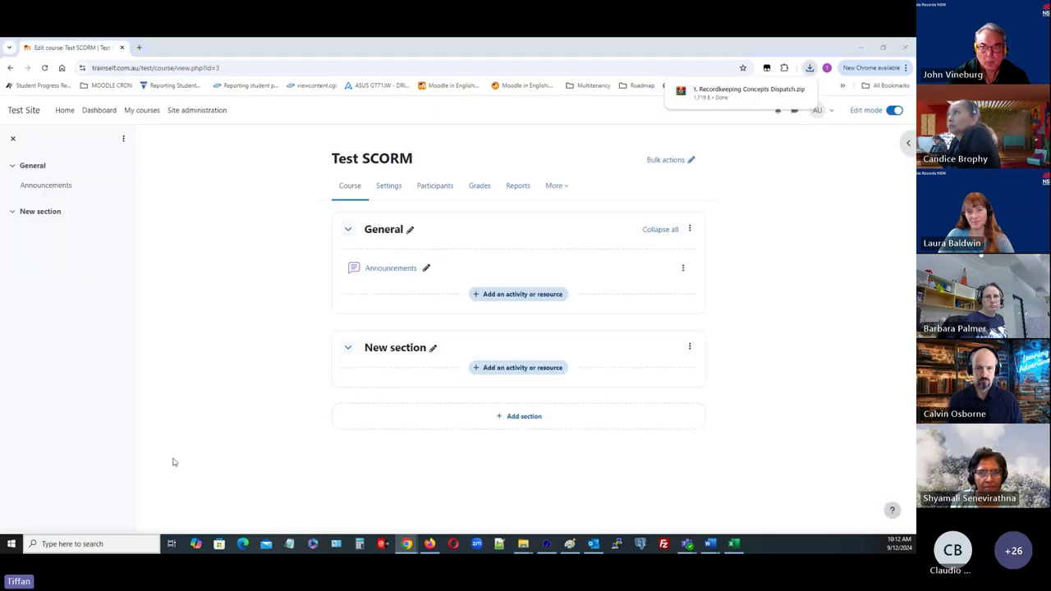
drag(173, 462, 534, 376)
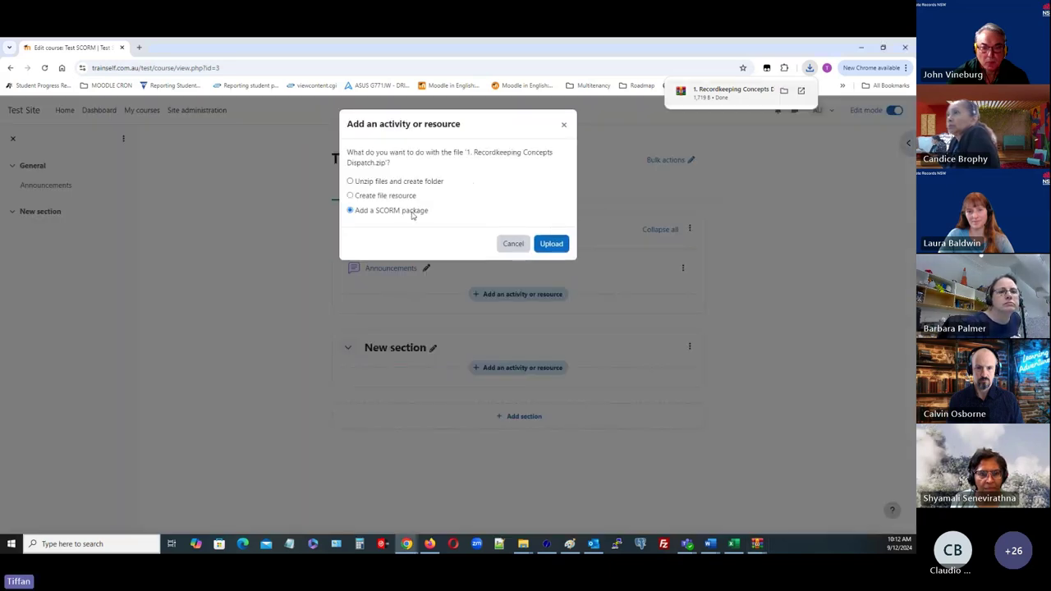
click(551, 244)
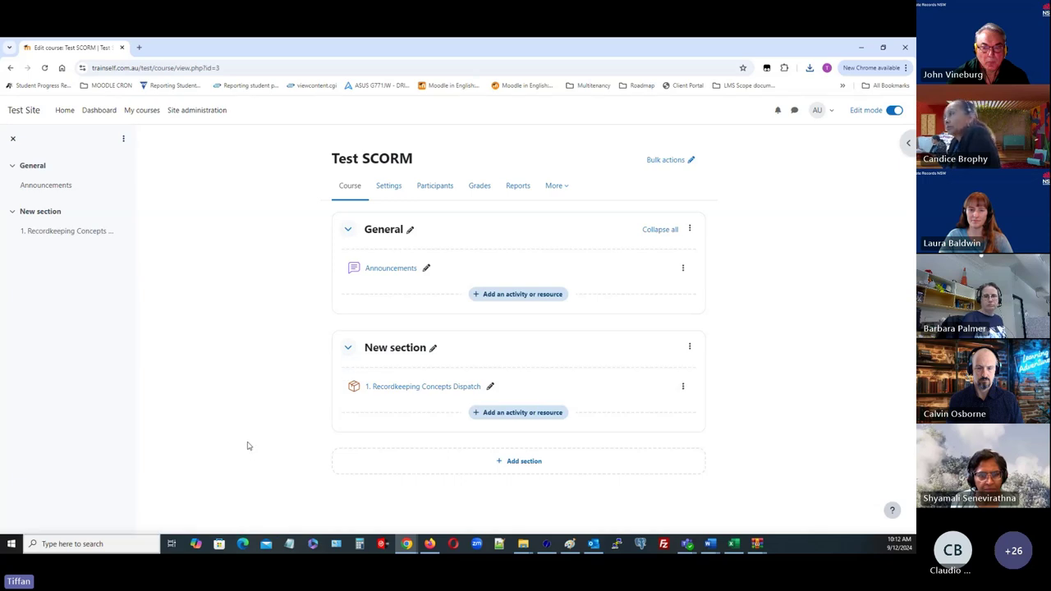
Step: Open the 1. Recordkeeping Concepts Dispatch activity and enter it to launch the module in the SCORM player
click(437, 395)
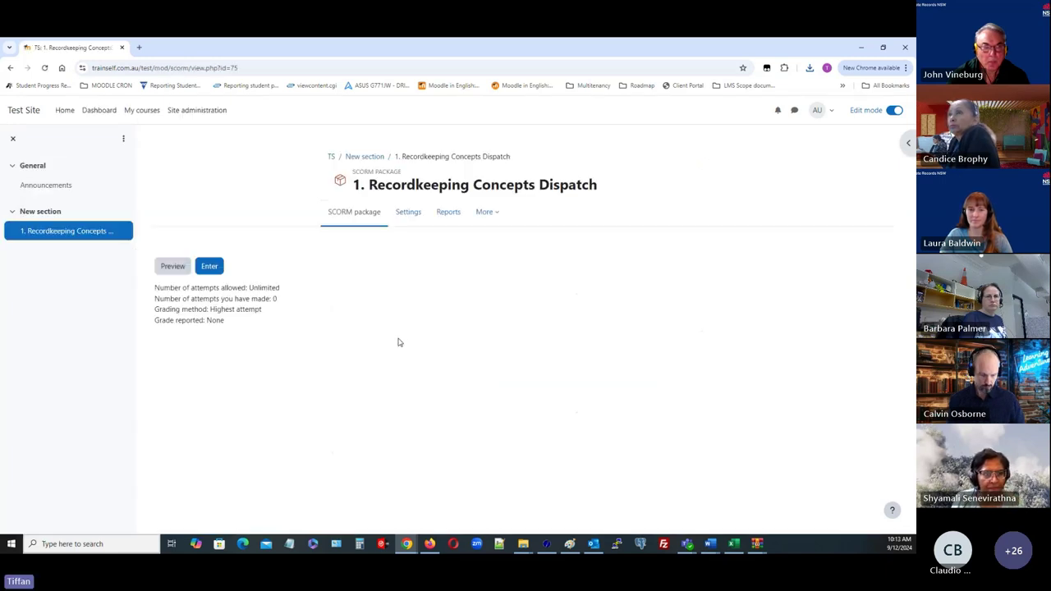
click(209, 271)
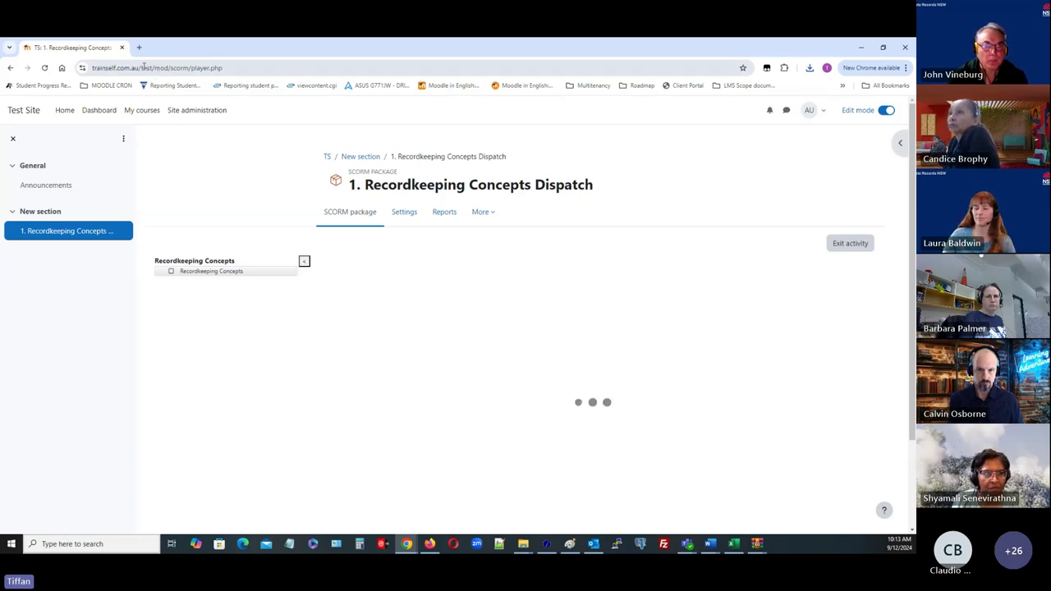
drag(143, 68, 227, 71)
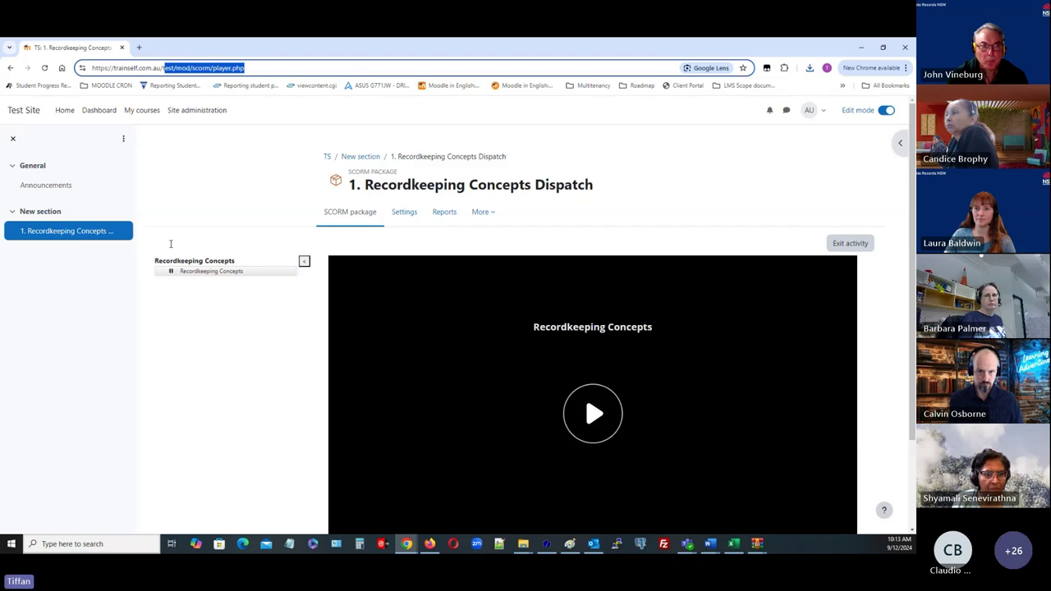
Step: Go back to the Test SCORM course page and reopen the dispatch activity to check its attempts and grade
click(12, 71)
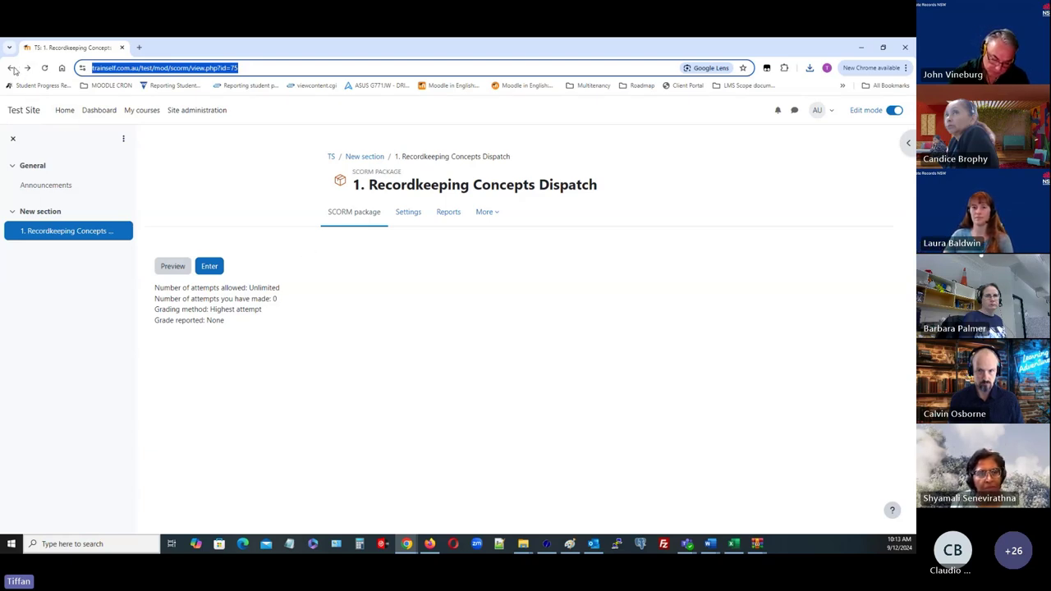
key(Return)
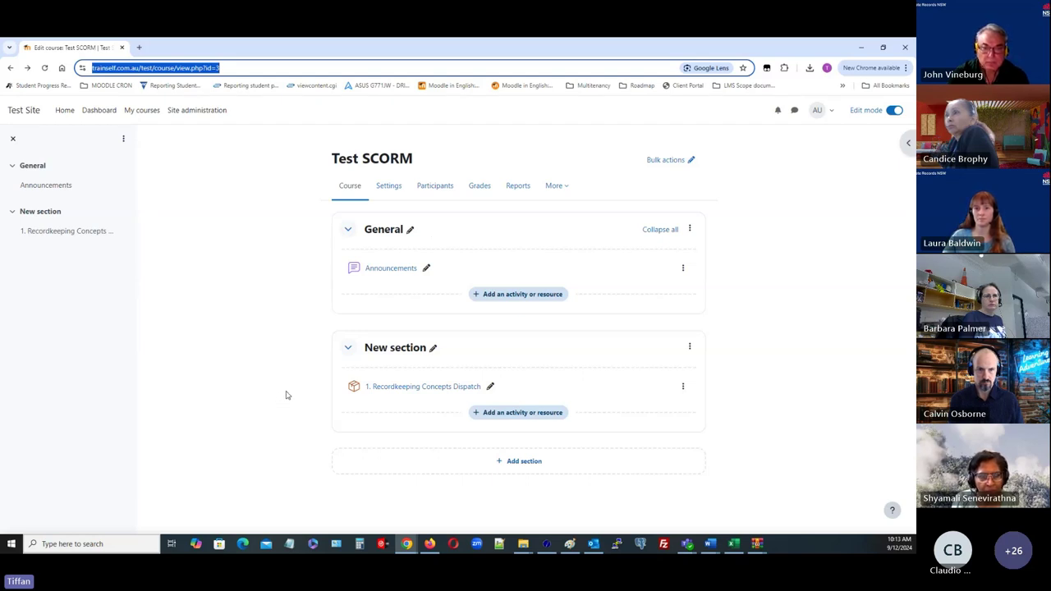
click(421, 389)
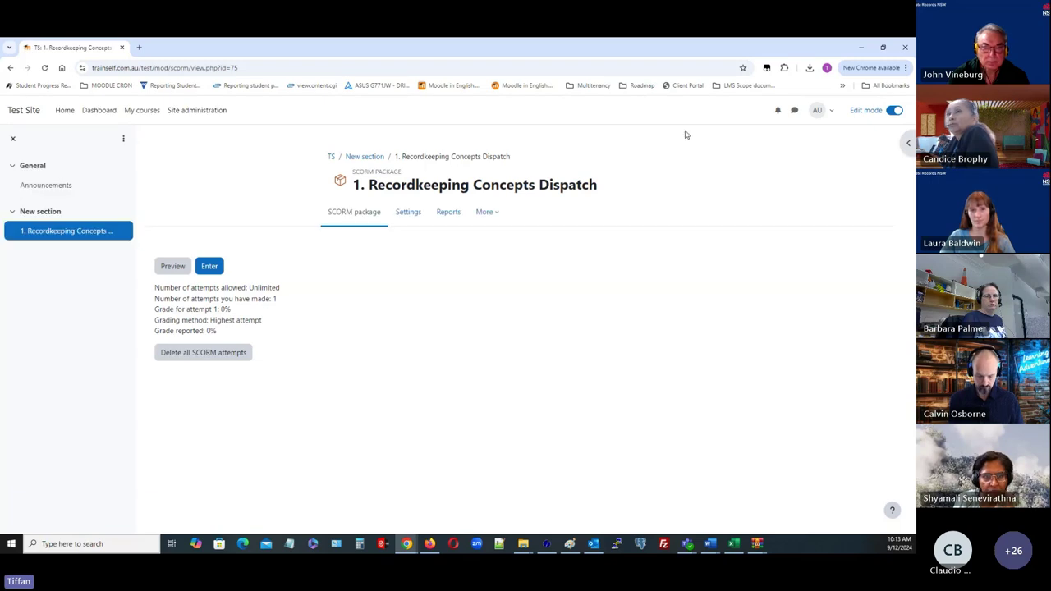
Step: Switch to the State Records NSW Learning Portal in Firefox and log out of the dispatch account
click(861, 49)
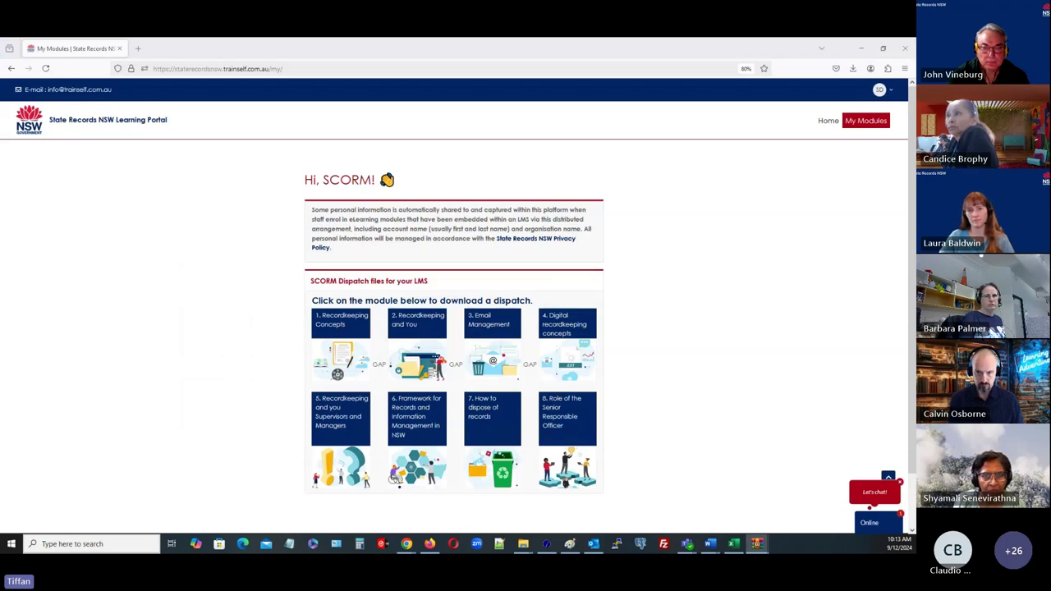
click(406, 544)
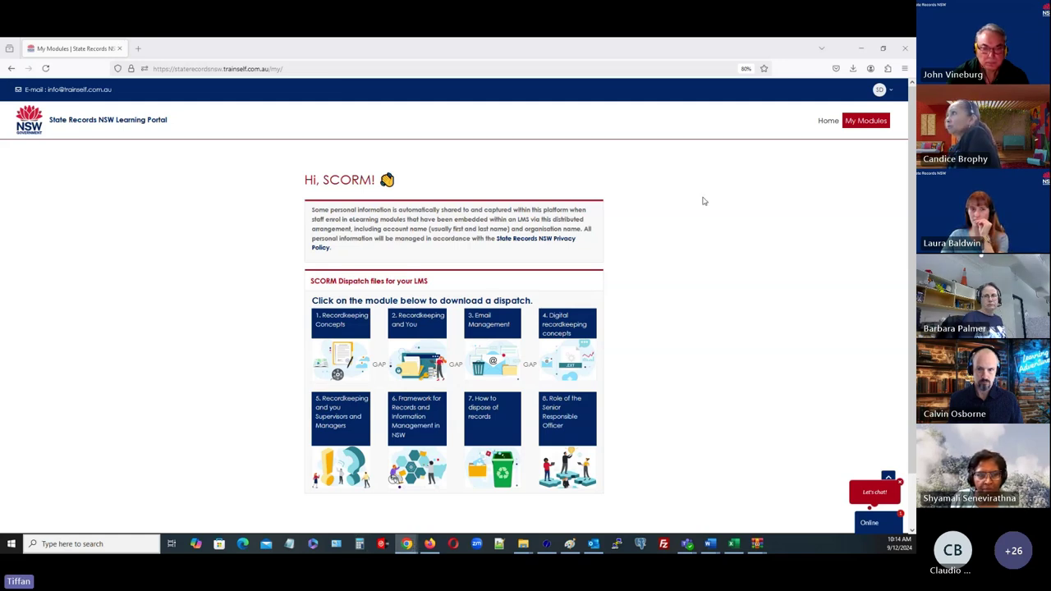
click(887, 92)
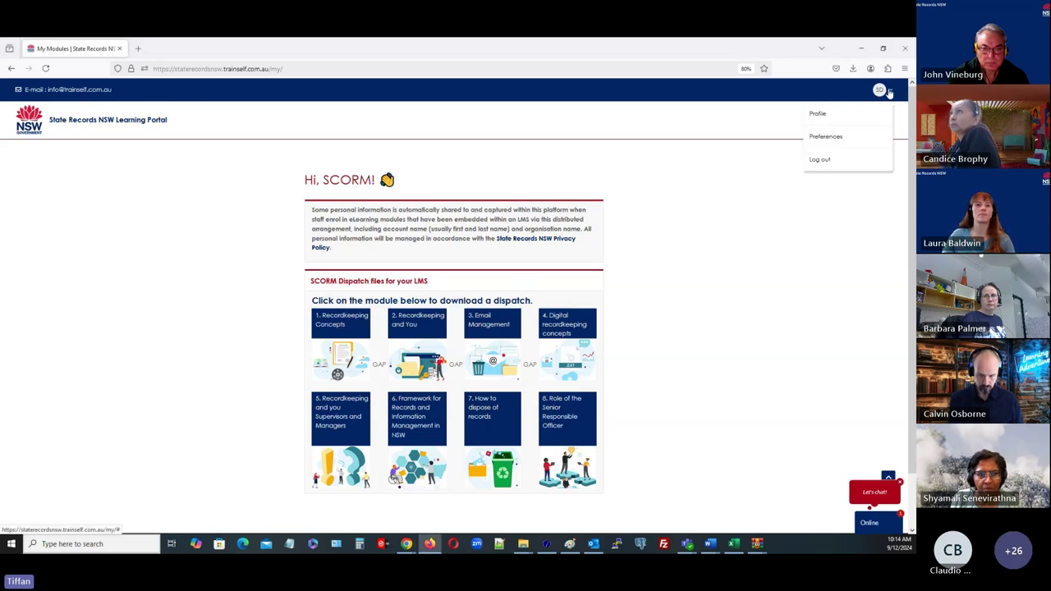
click(850, 157)
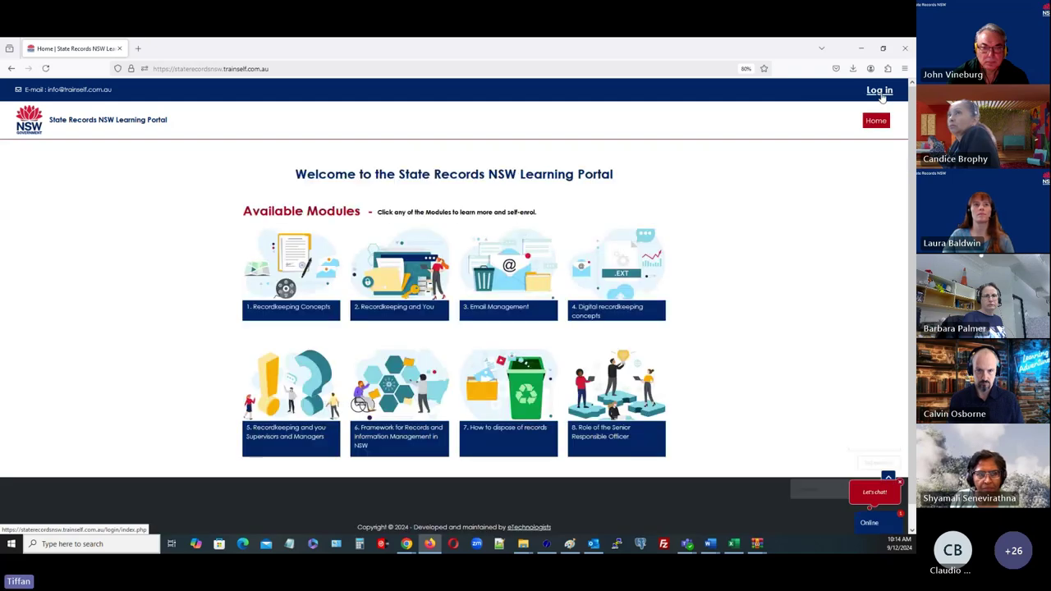
Step: Log in to the learning portal as admin, filling in the saved account password
click(881, 93)
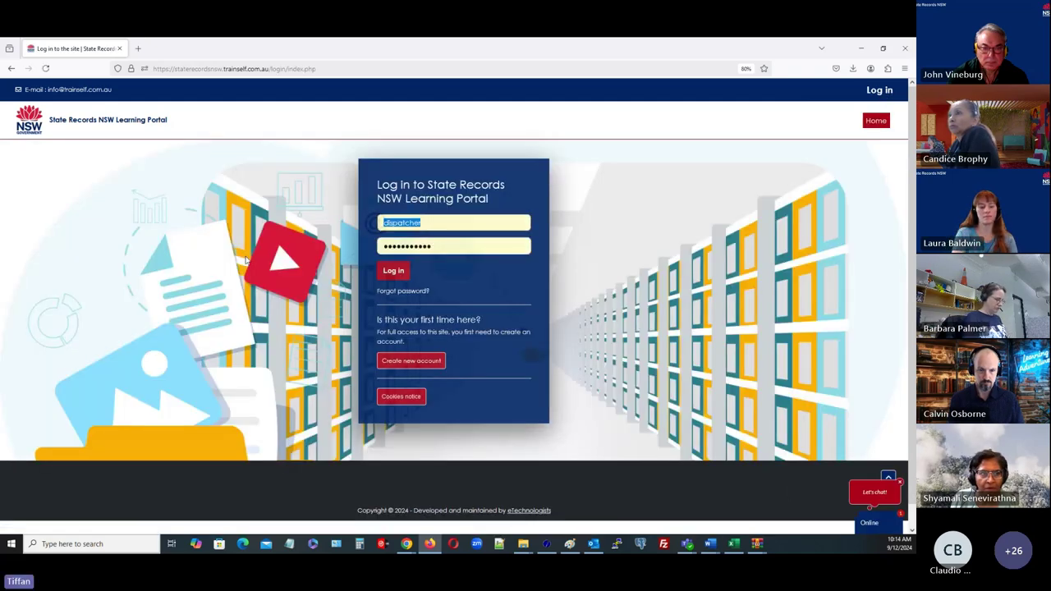
text(admin)
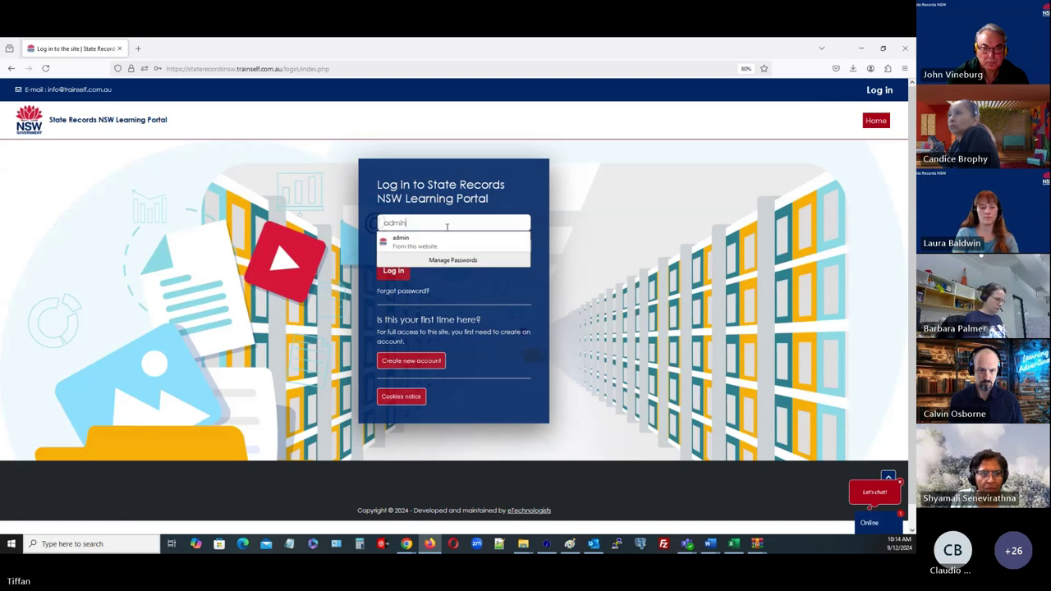
click(401, 240)
click(406, 270)
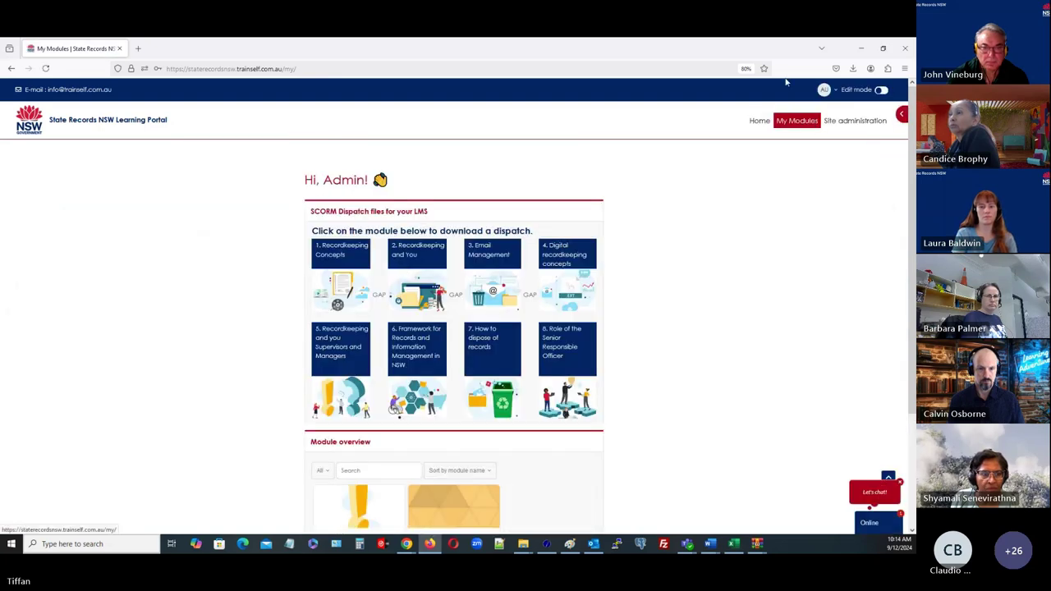
Step: Open the 1. Recordkeeping Concepts module from the portal's home page and view its participants
scroll(706, 185, down, 2)
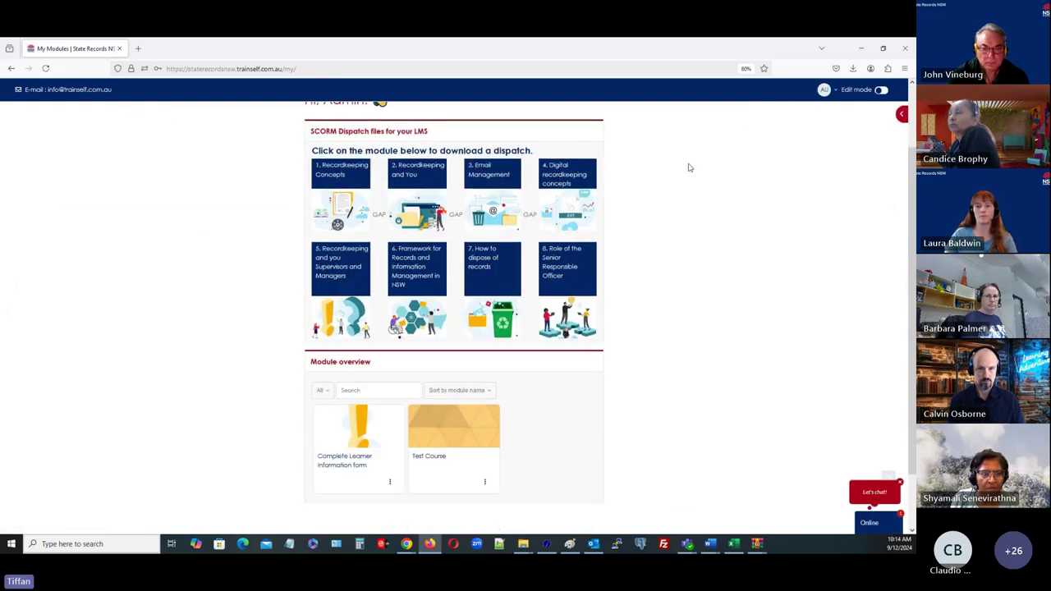
scroll(690, 167, up, 2)
click(760, 123)
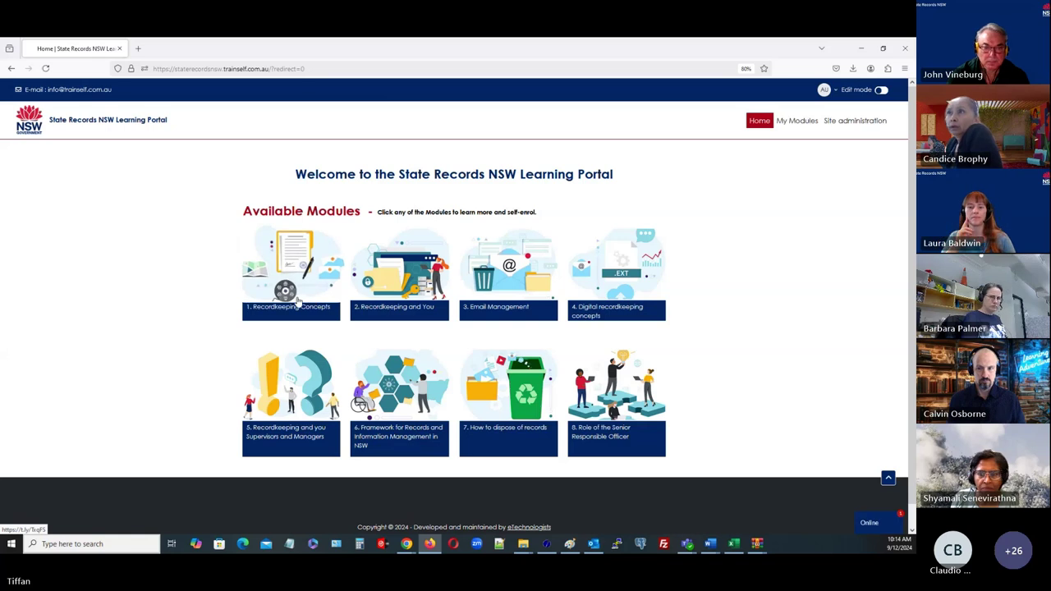
click(306, 256)
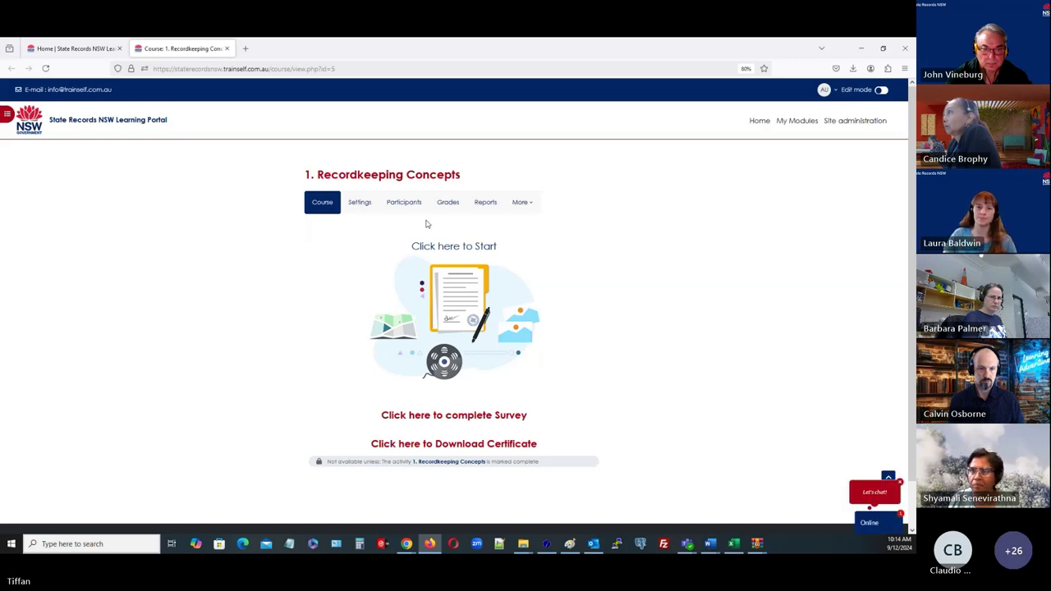
click(405, 205)
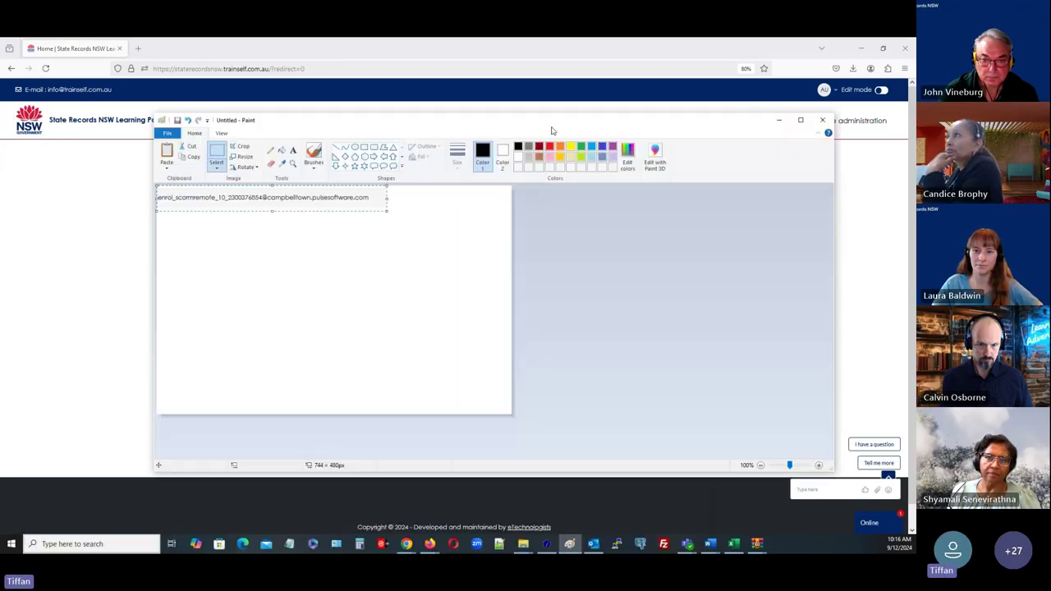
Step: In Paint, move the pasted username snippet away from the canvas corner and deselect it, keeping the window unmaximized
drag(552, 130, 542, 126)
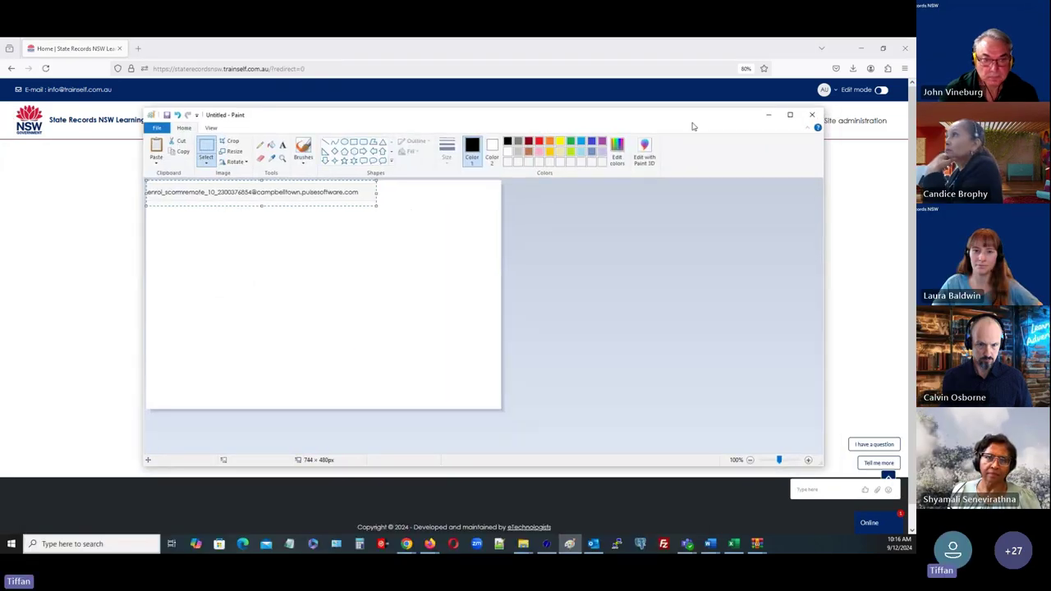
click(791, 115)
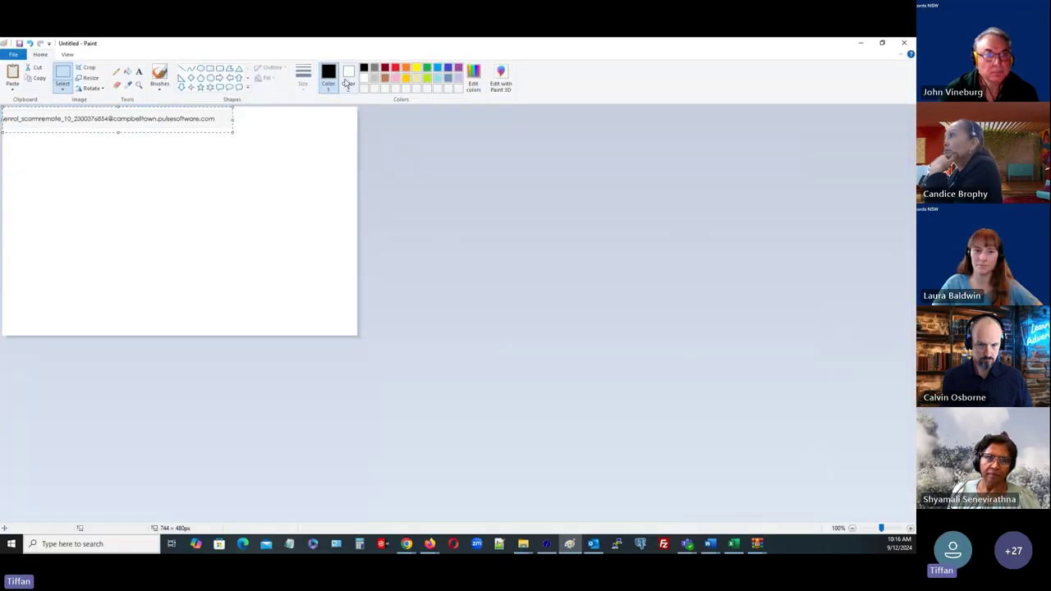
double_click(348, 43)
drag(238, 129, 274, 171)
click(191, 218)
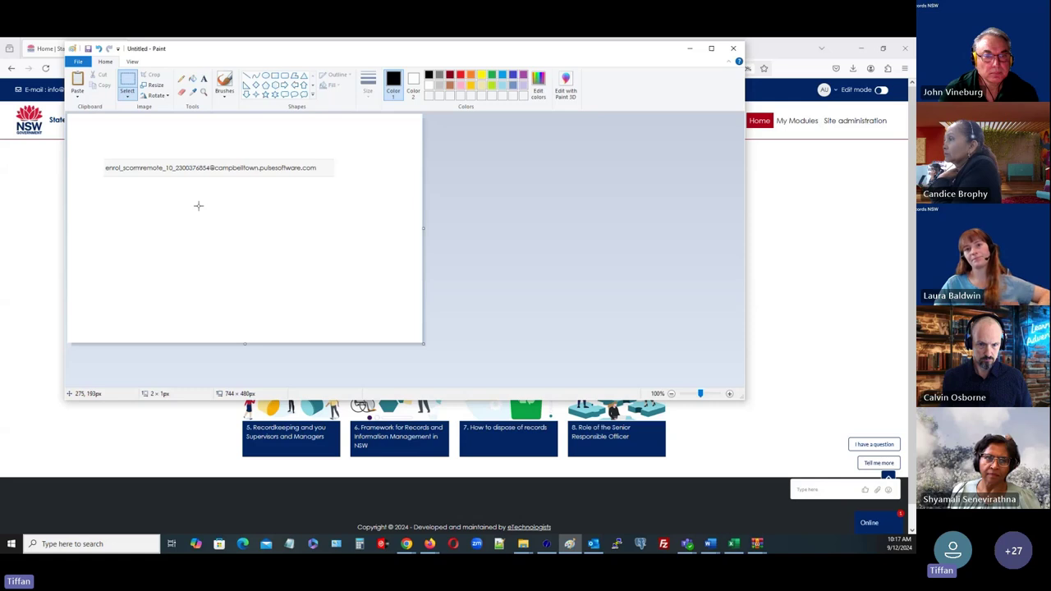
Step: Look at the dispatch activity page in Chrome, then return to the username snippet in Paint and reposition its window
click(407, 544)
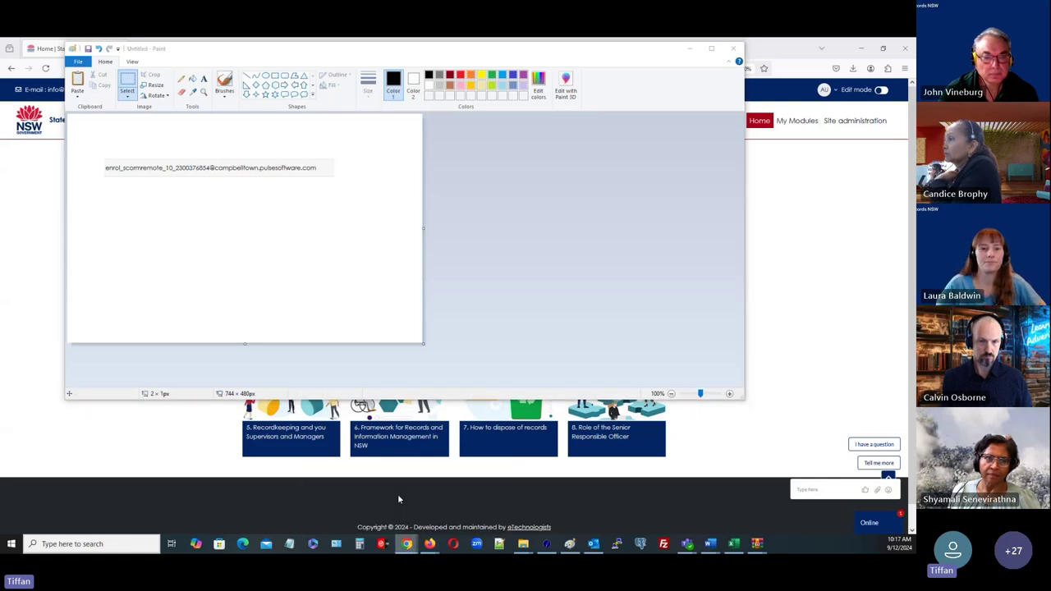
mouse_move(410, 542)
click(444, 508)
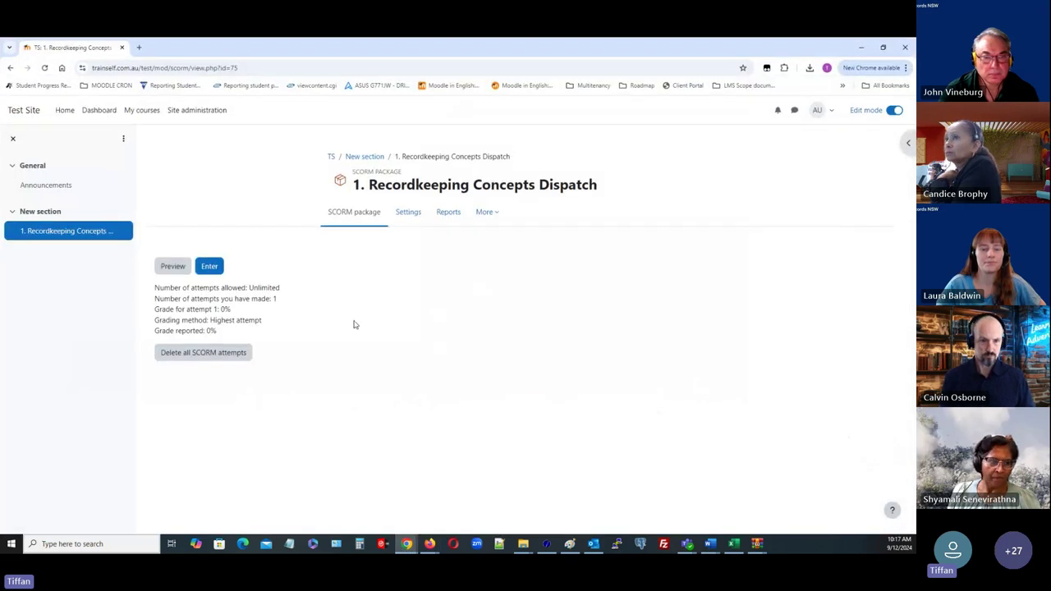
click(861, 46)
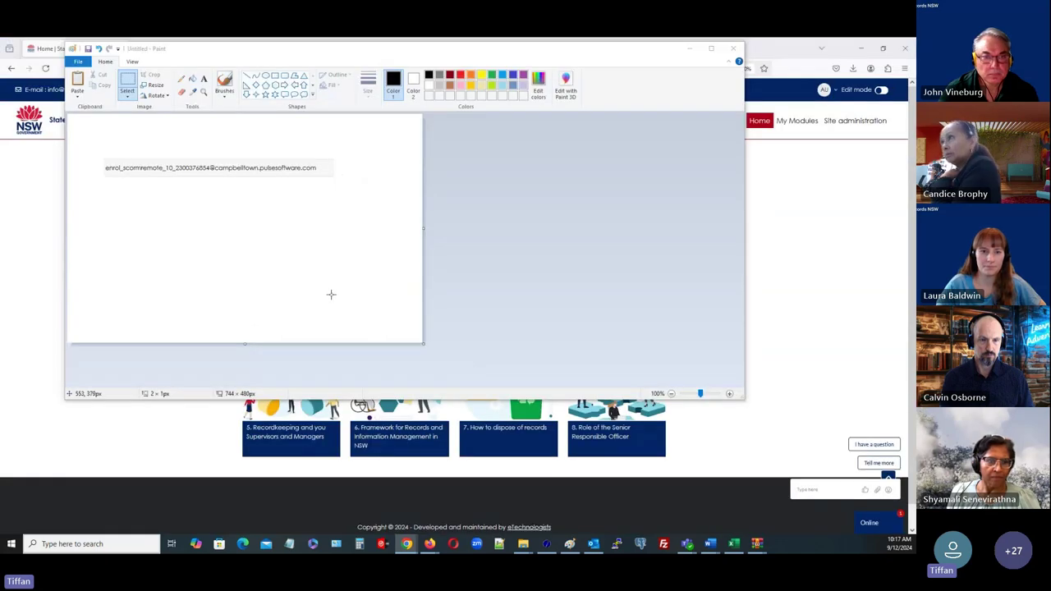
mouse_move(670, 58)
mouse_down()
mouse_move(669, 83)
mouse_move(756, 92)
mouse_up()
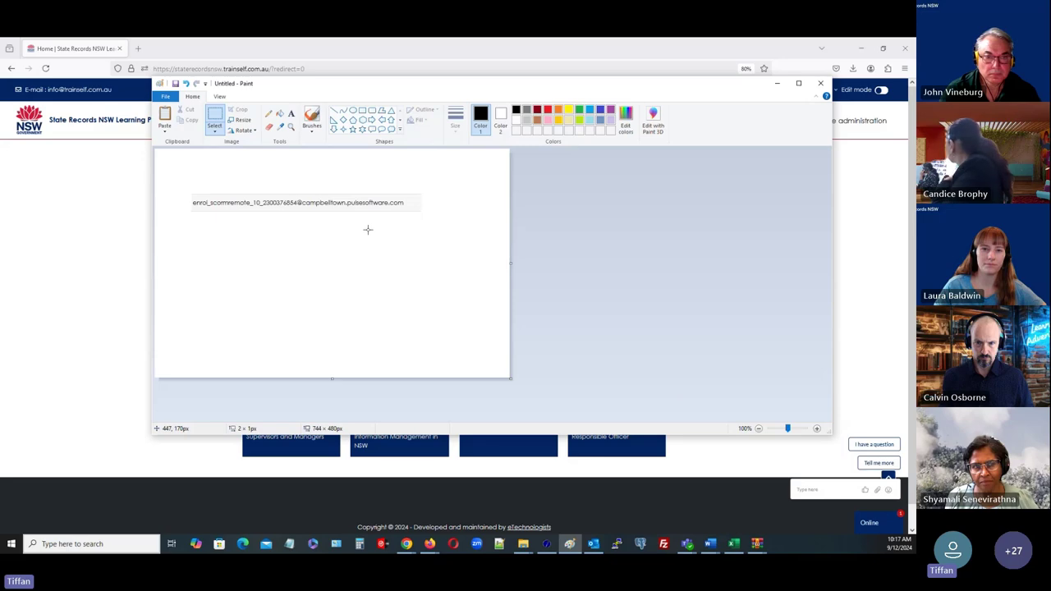
Step: Switch to the Test SCORM course in Chrome and open the settings of the 1. Recordkeeping Concepts Dispatch activity for editing
key(alt+Tab)
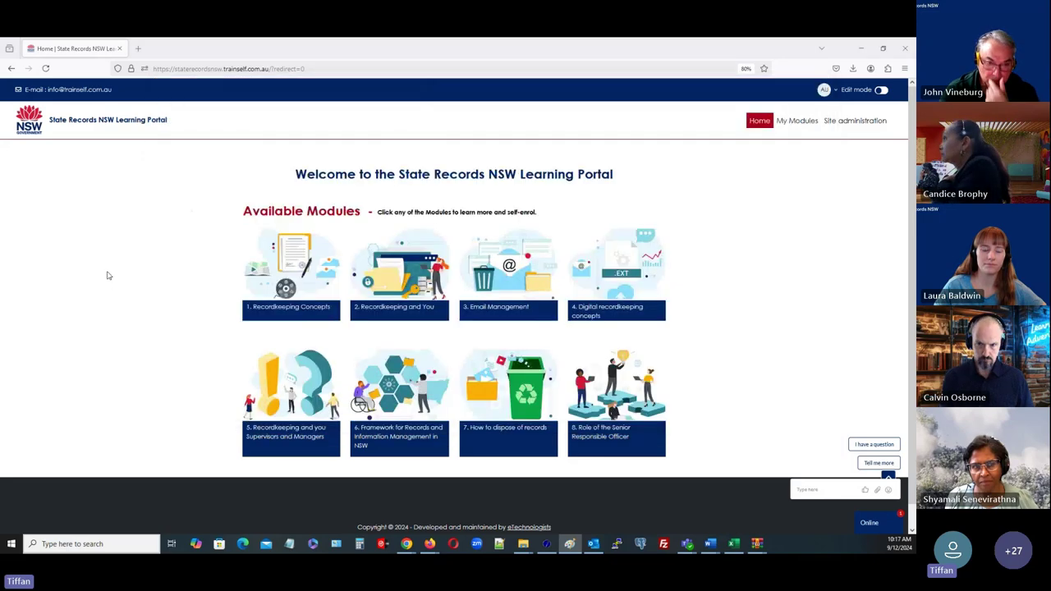
mouse_move(407, 548)
click(452, 501)
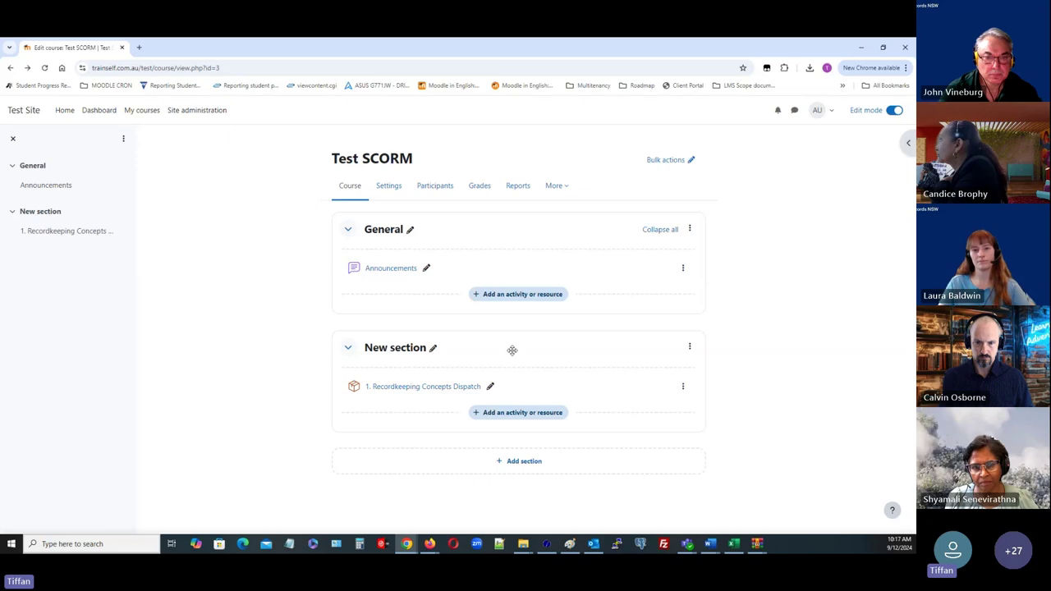
click(685, 387)
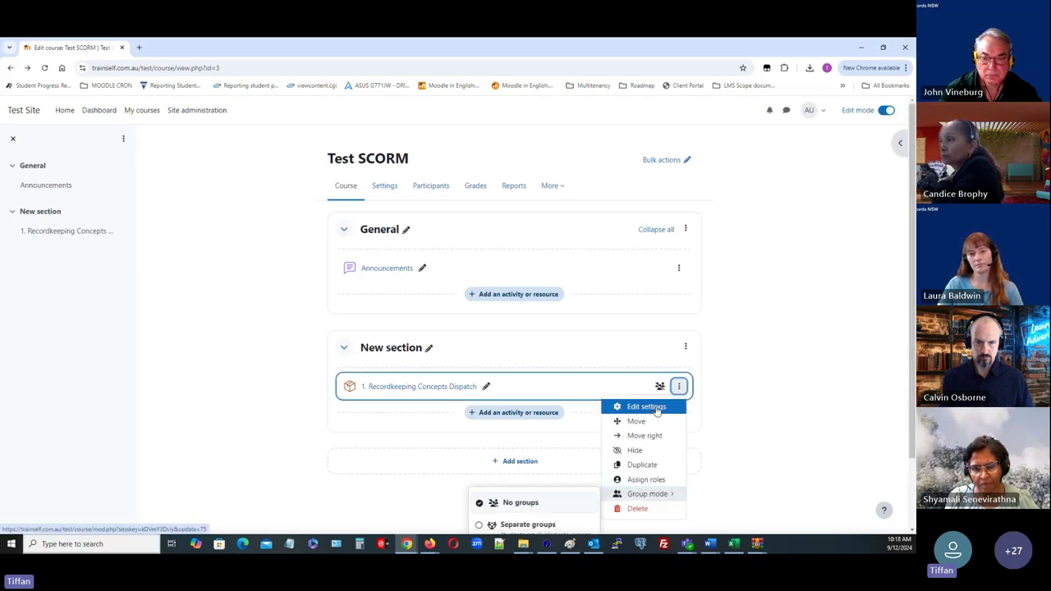
click(649, 407)
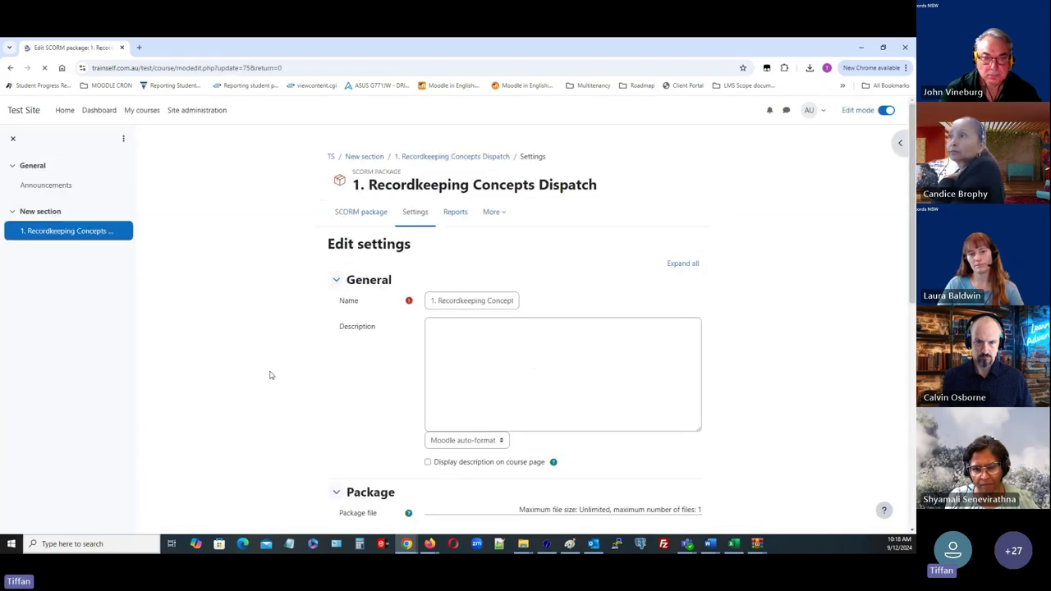
Step: Add a Completed requirement to the activity's completion conditions, leaving the form unsaved, and minimize Chrome to return to the State Records NSW Learning Portal
scroll(267, 378, down, 3)
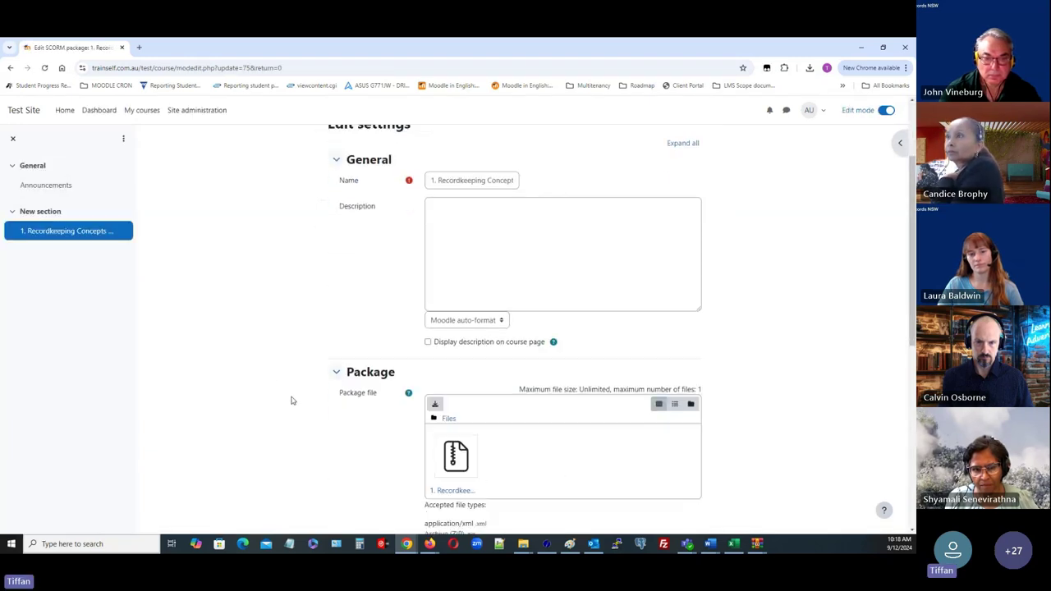
scroll(323, 395, down, 5)
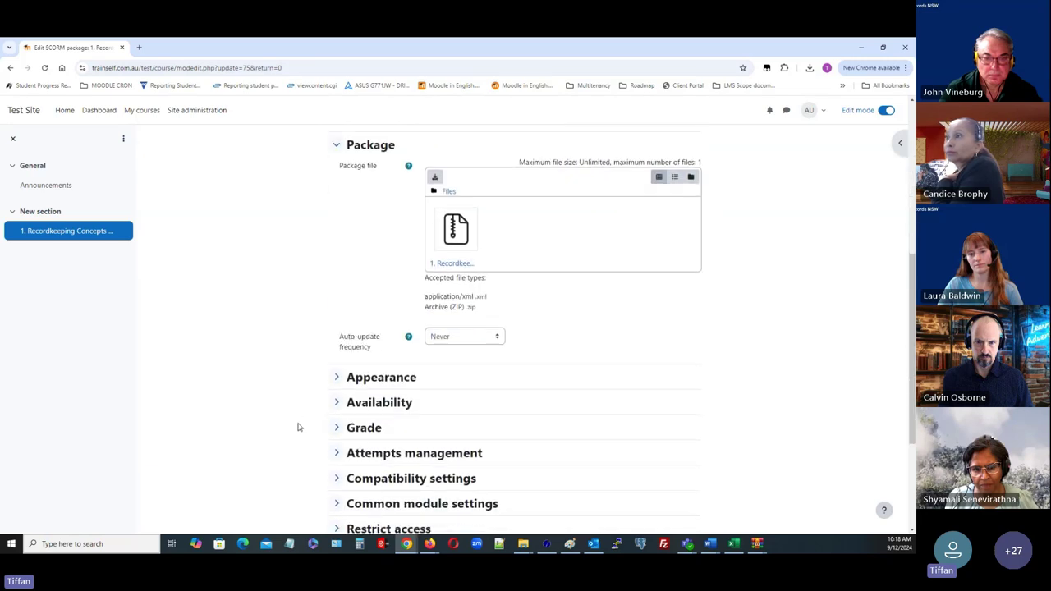
scroll(305, 423, down, 2)
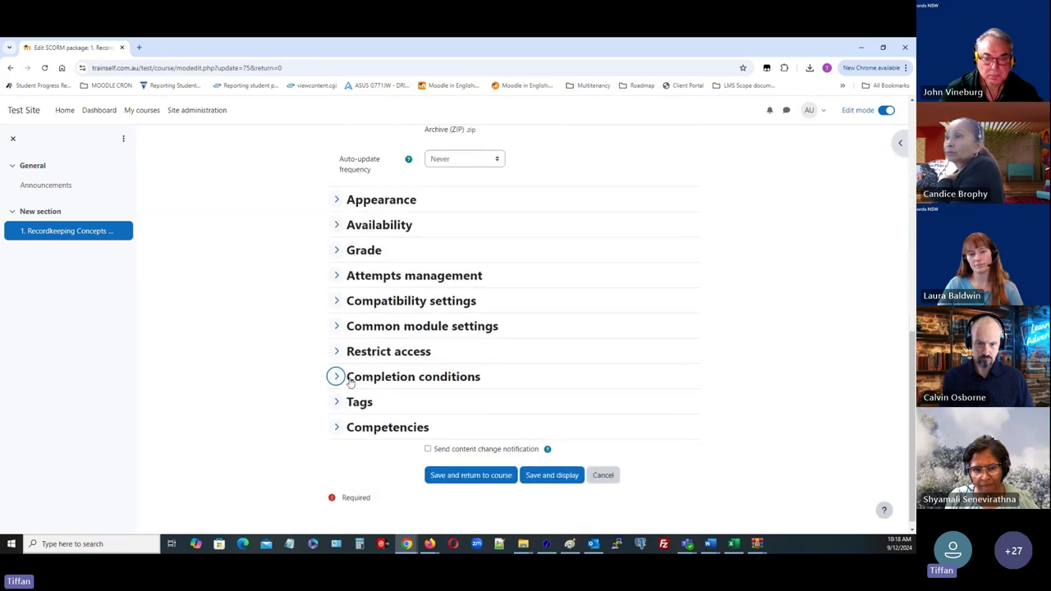
click(337, 377)
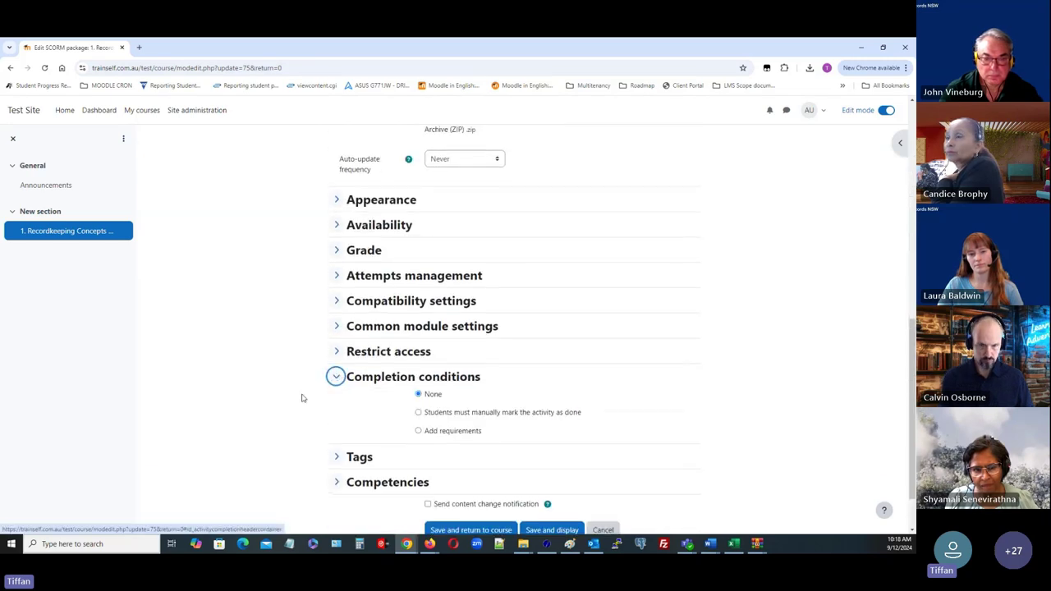
click(419, 432)
scroll(378, 431, down, 3)
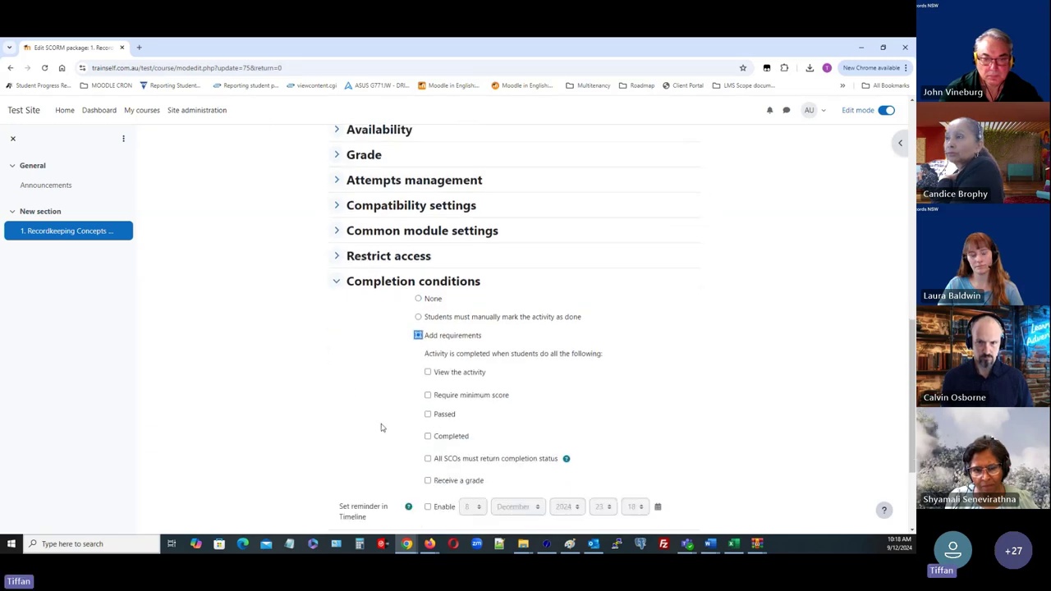
click(427, 389)
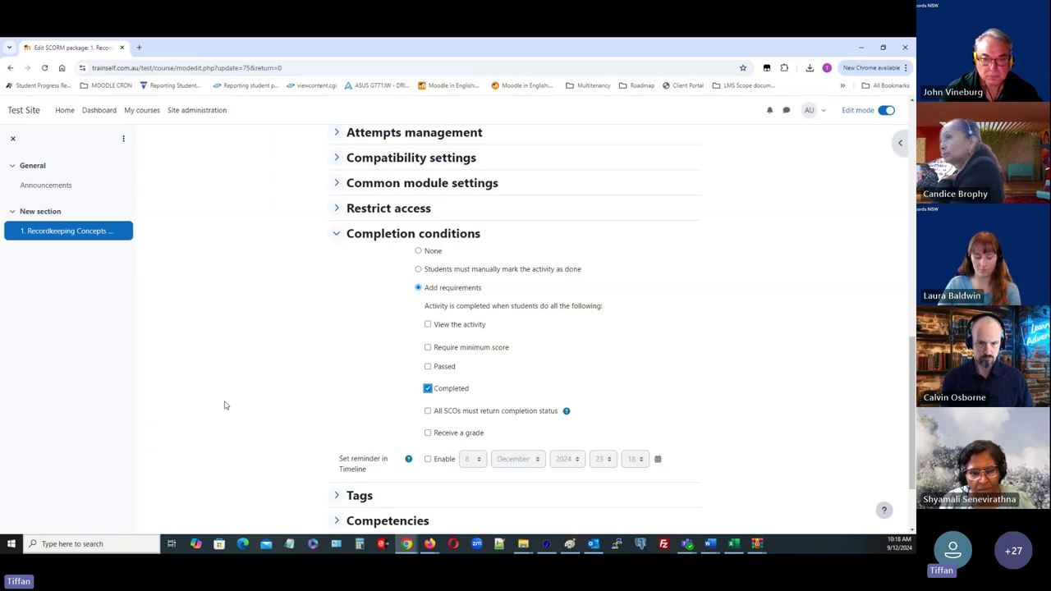
click(861, 47)
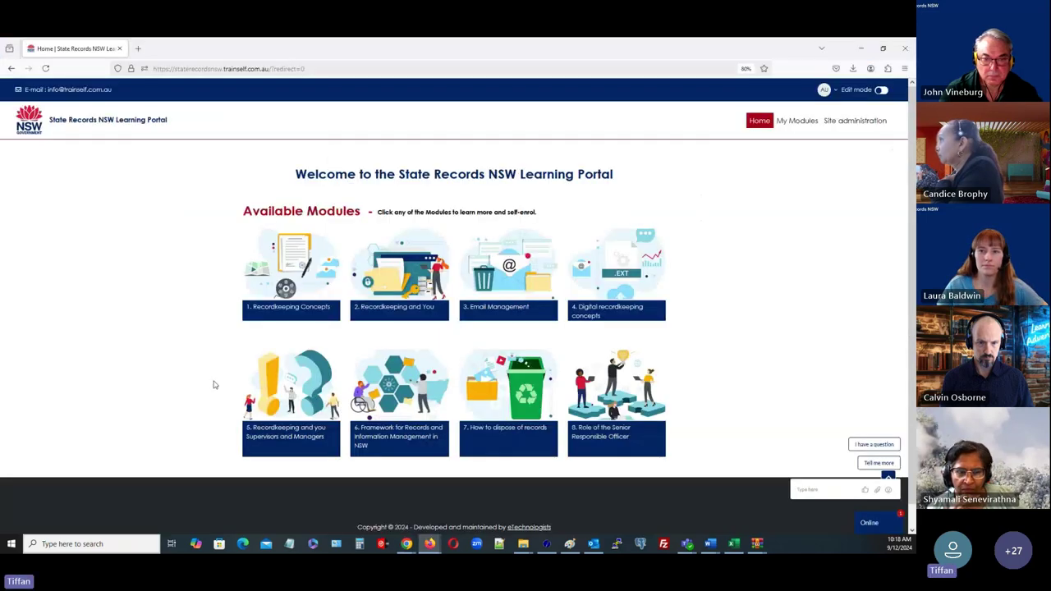